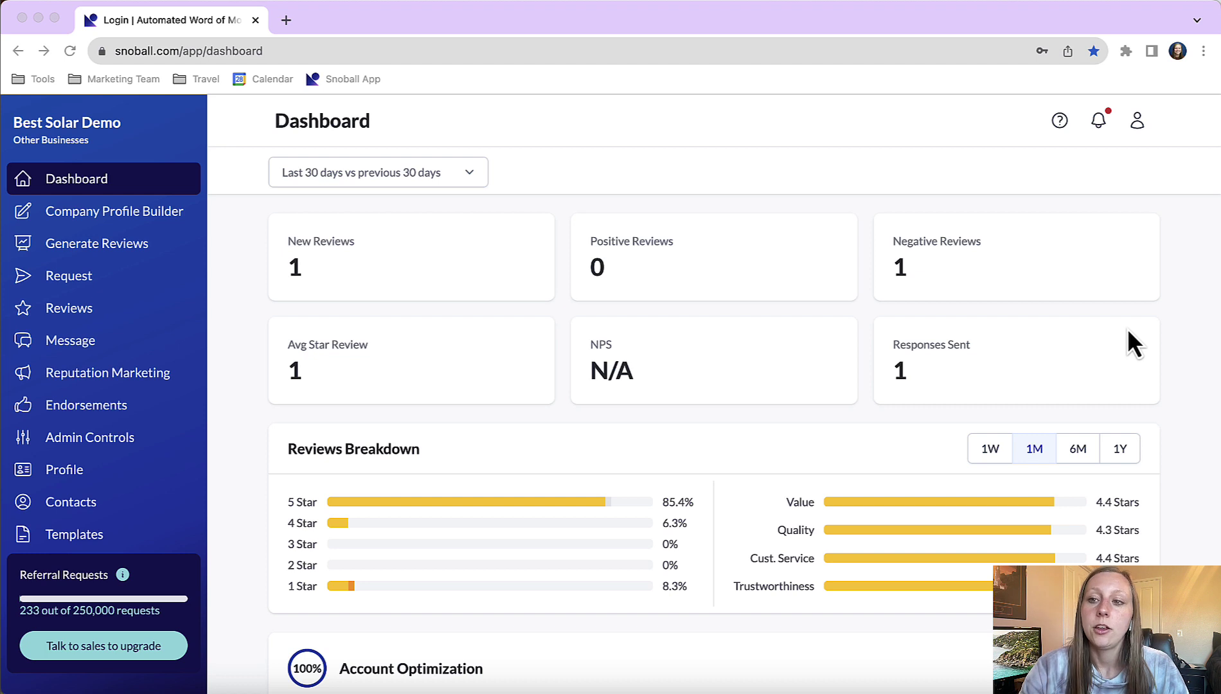
# Go to the My Team page from the profile account menu
pyautogui.click(1139, 124)
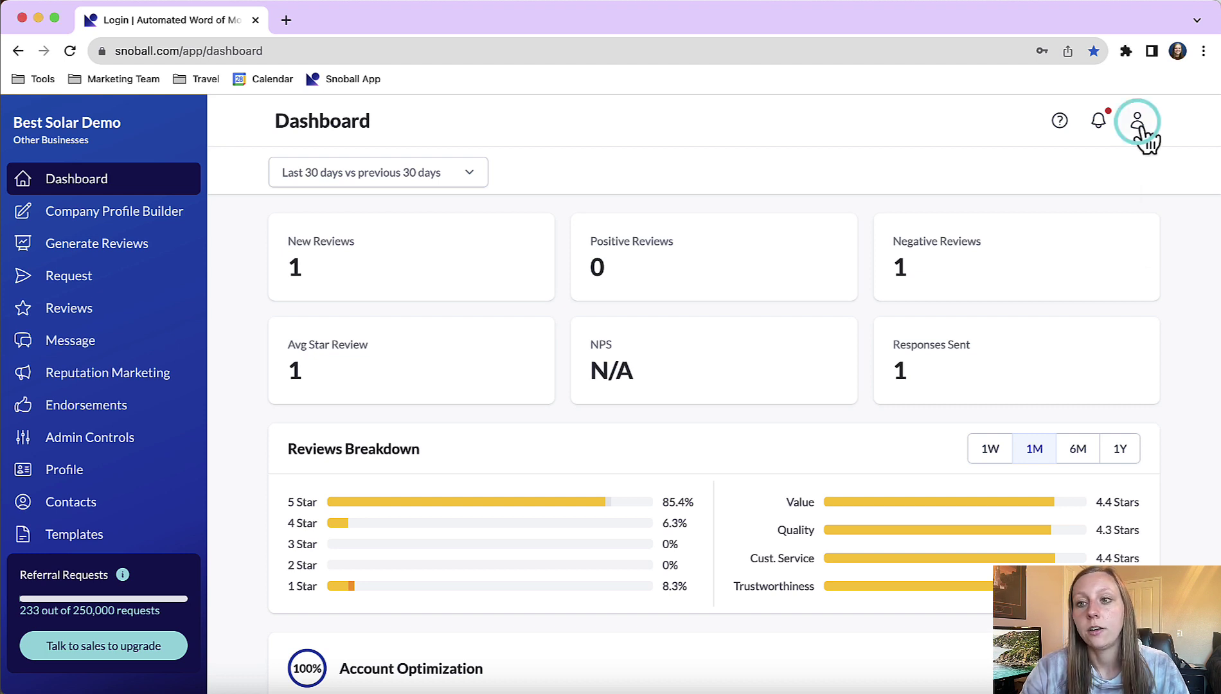
pyautogui.click(1140, 129)
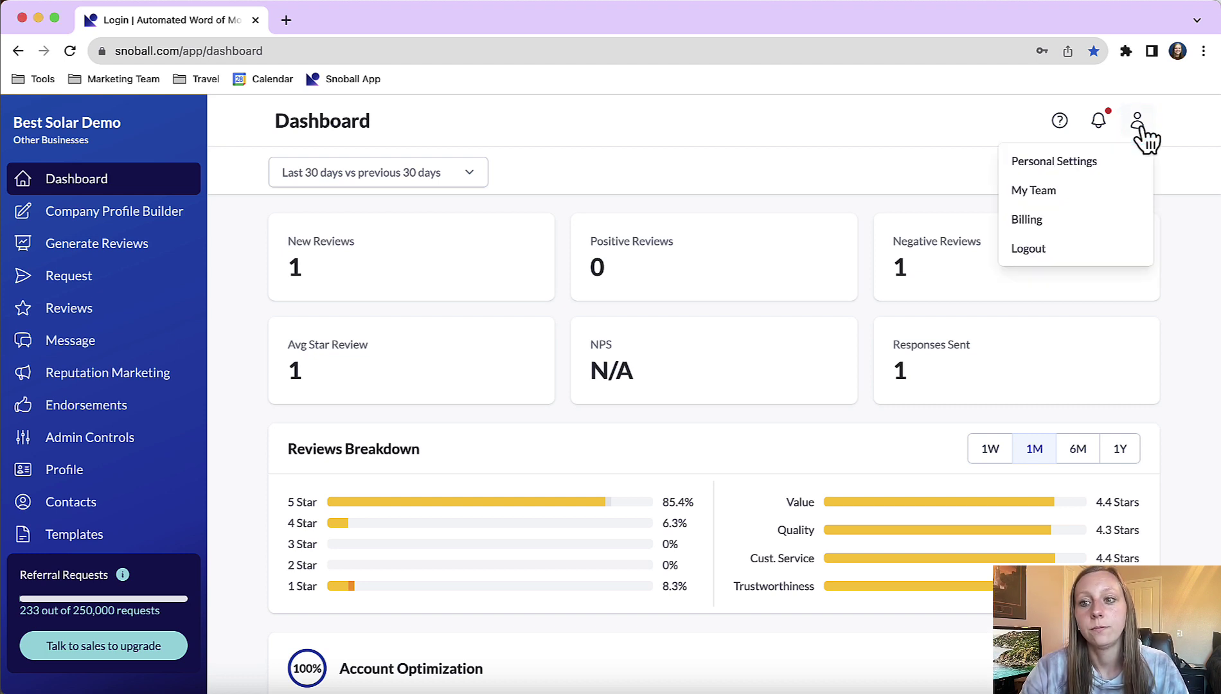
pyautogui.click(1144, 199)
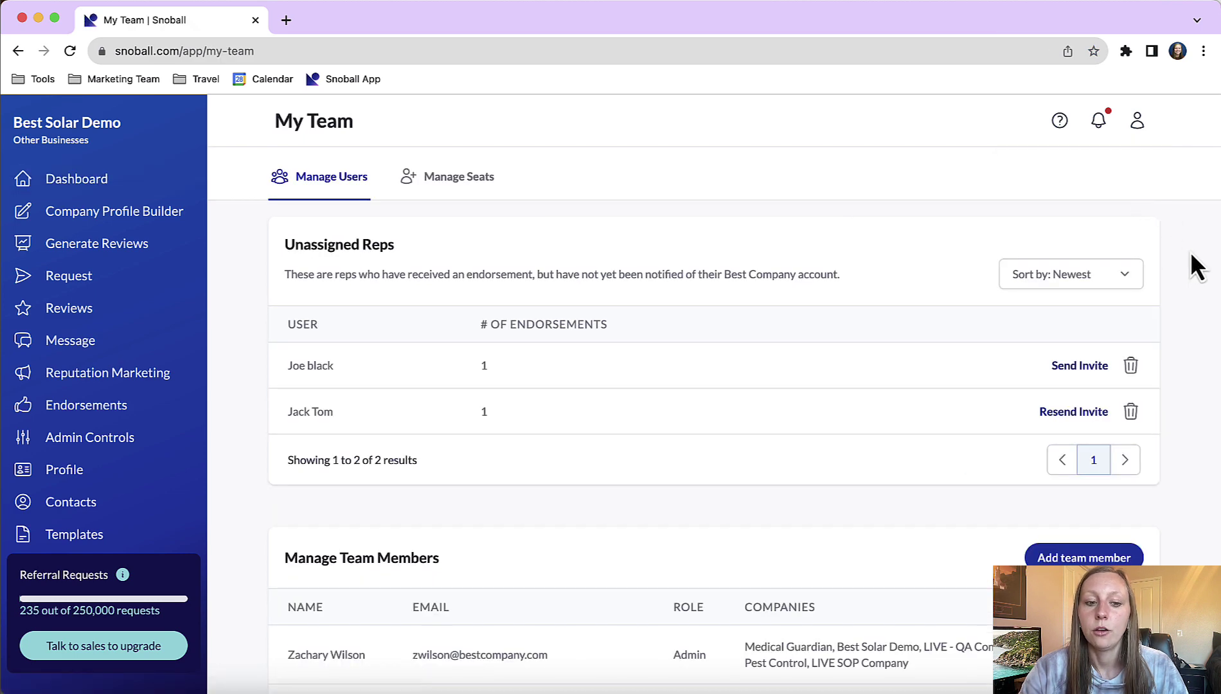
pyautogui.scroll(-3, 1190, 257)
pyautogui.scroll(-1, 1192, 256)
pyautogui.scroll(-3, 1191, 257)
pyautogui.scroll(-1, 1191, 255)
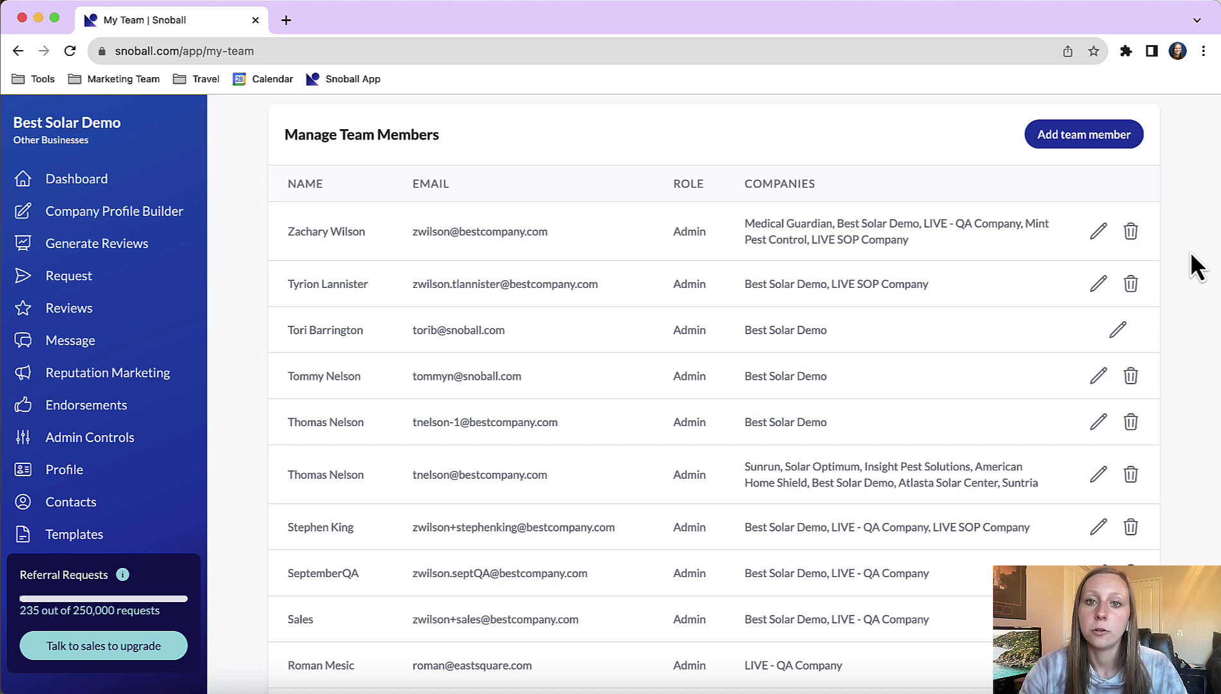
pyautogui.click(1119, 137)
pyautogui.scroll(-3, 1076, 230)
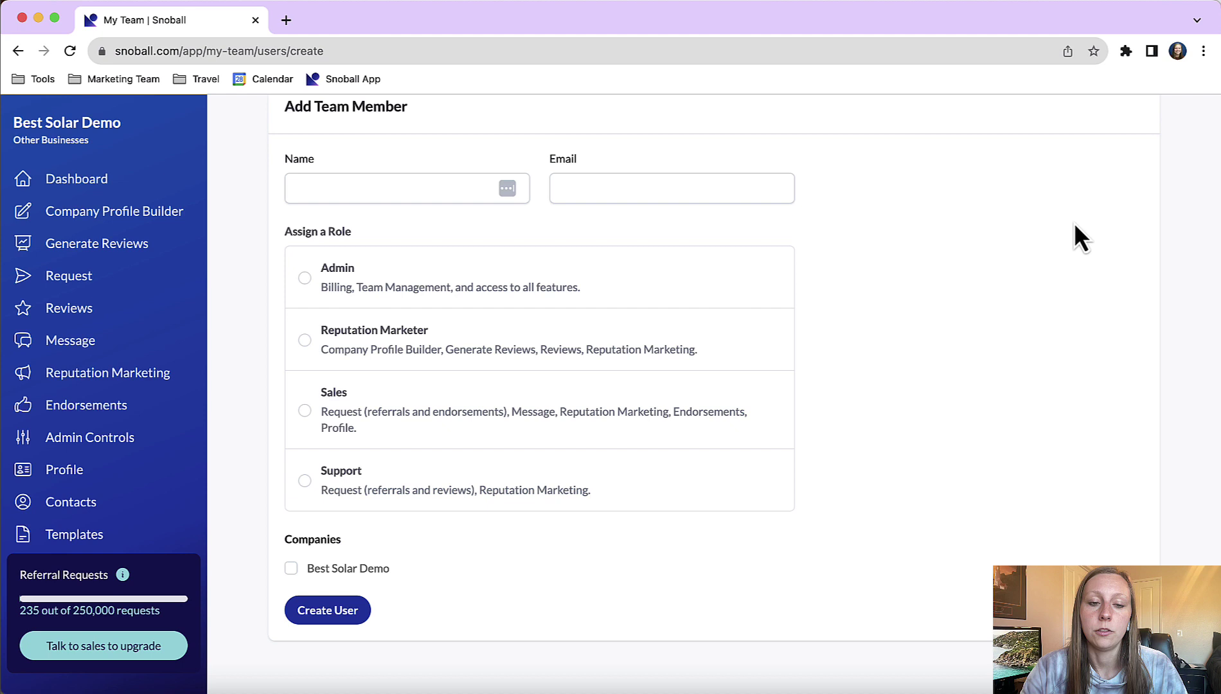
pyautogui.click(414, 189)
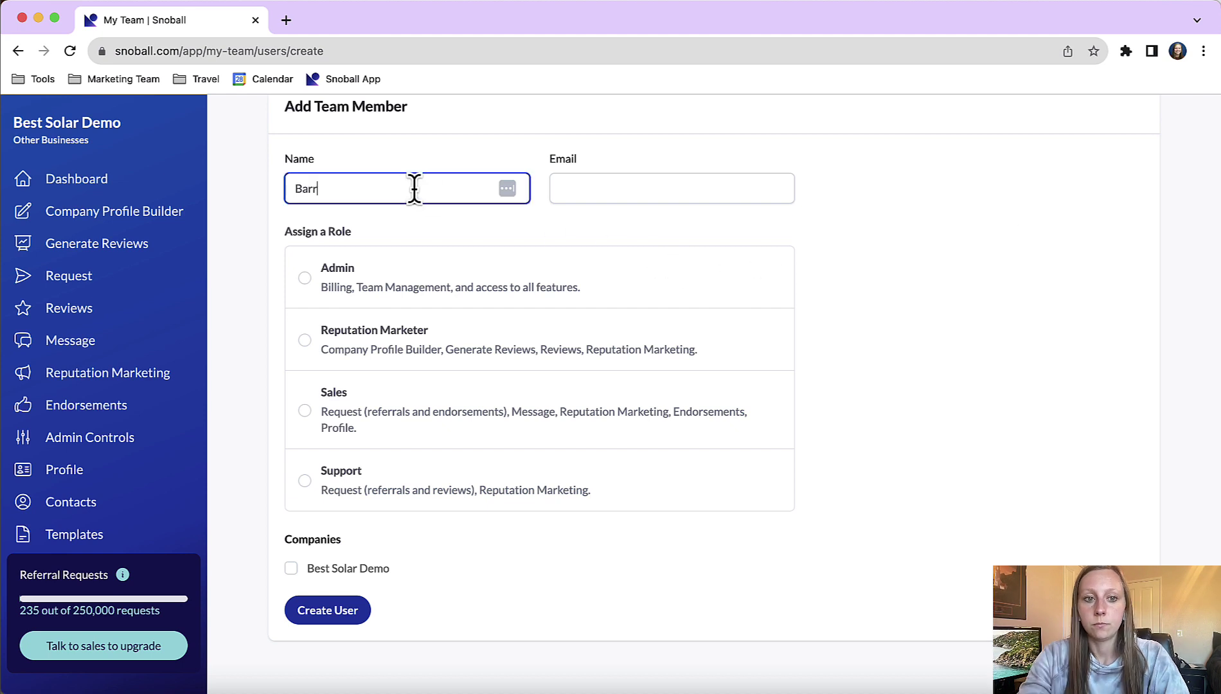
pyautogui.press('Tab')
pyautogui.click(899, 185)
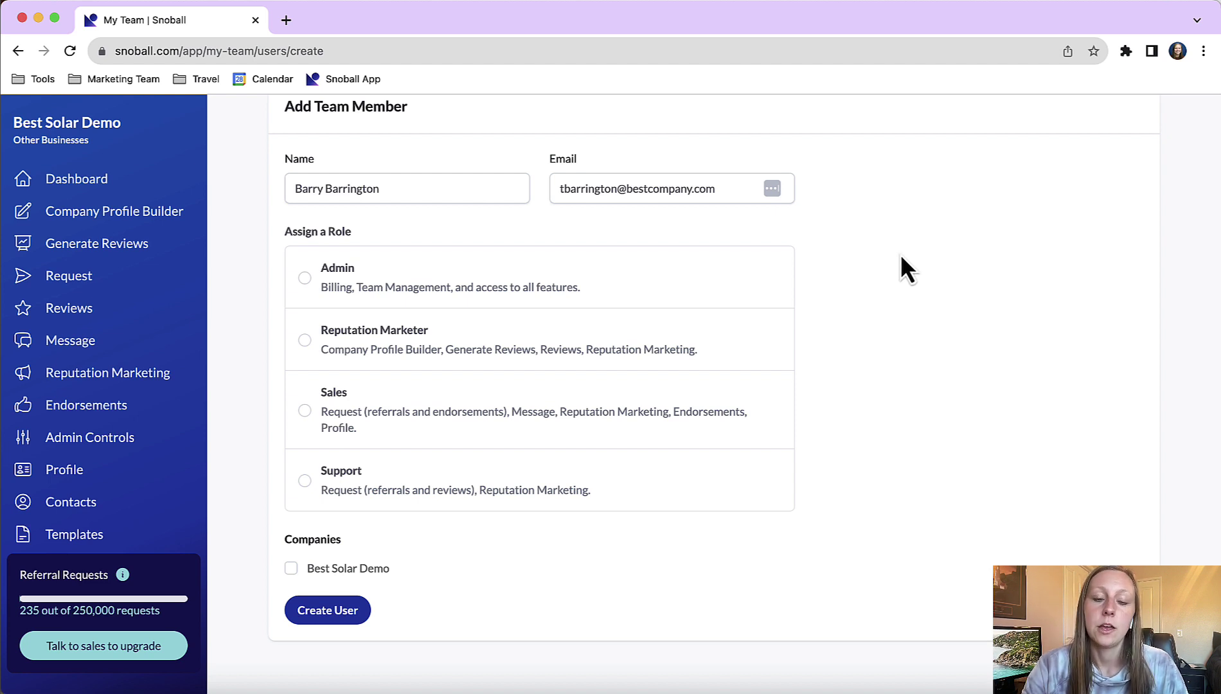
# Create the user with the Reputation Marketer role and Best Solar Demo company access
pyautogui.click(304, 341)
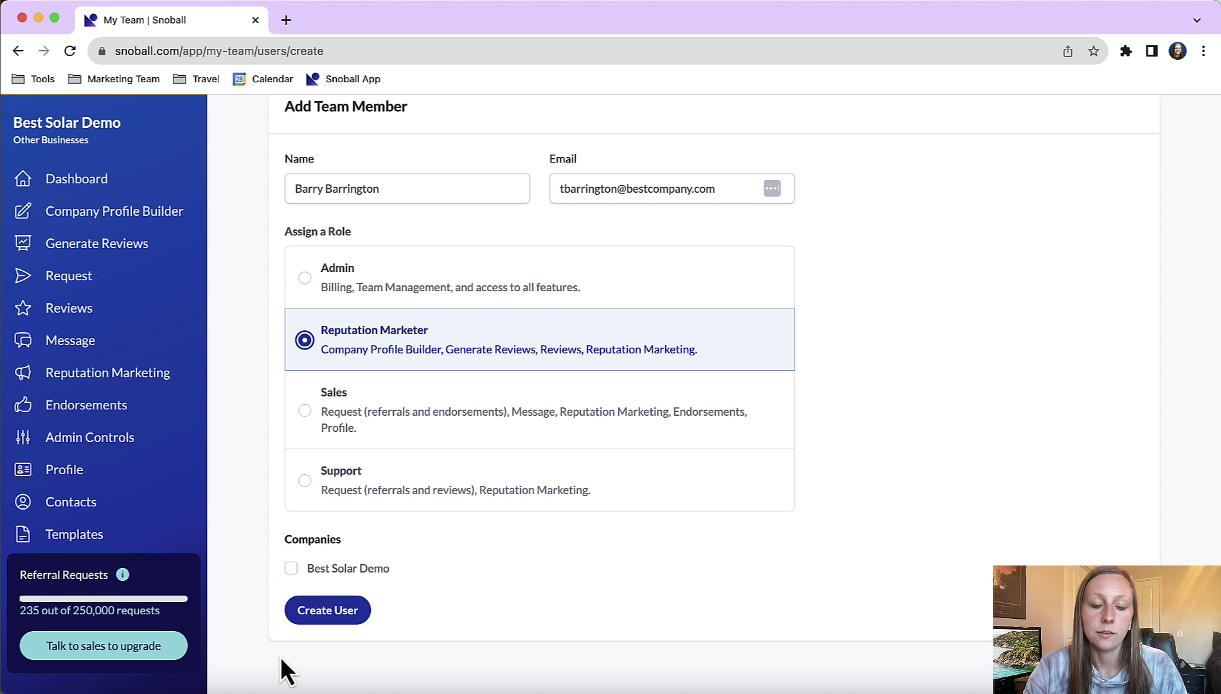
pyautogui.click(290, 571)
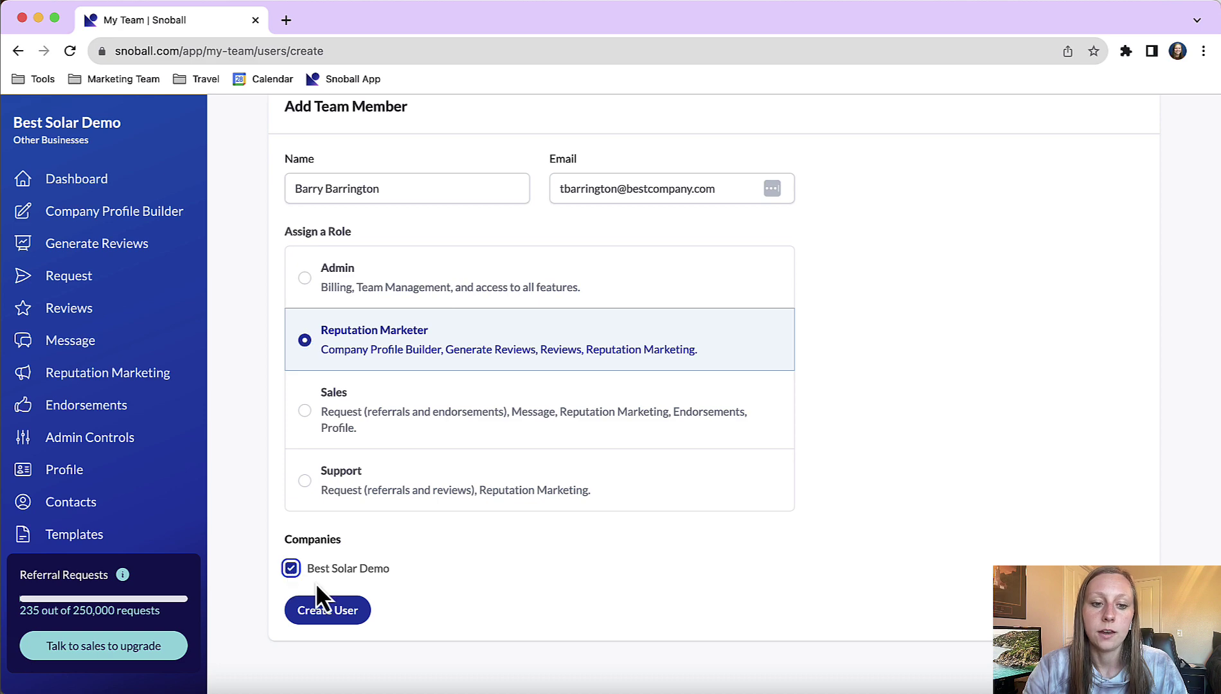
pyautogui.click(370, 613)
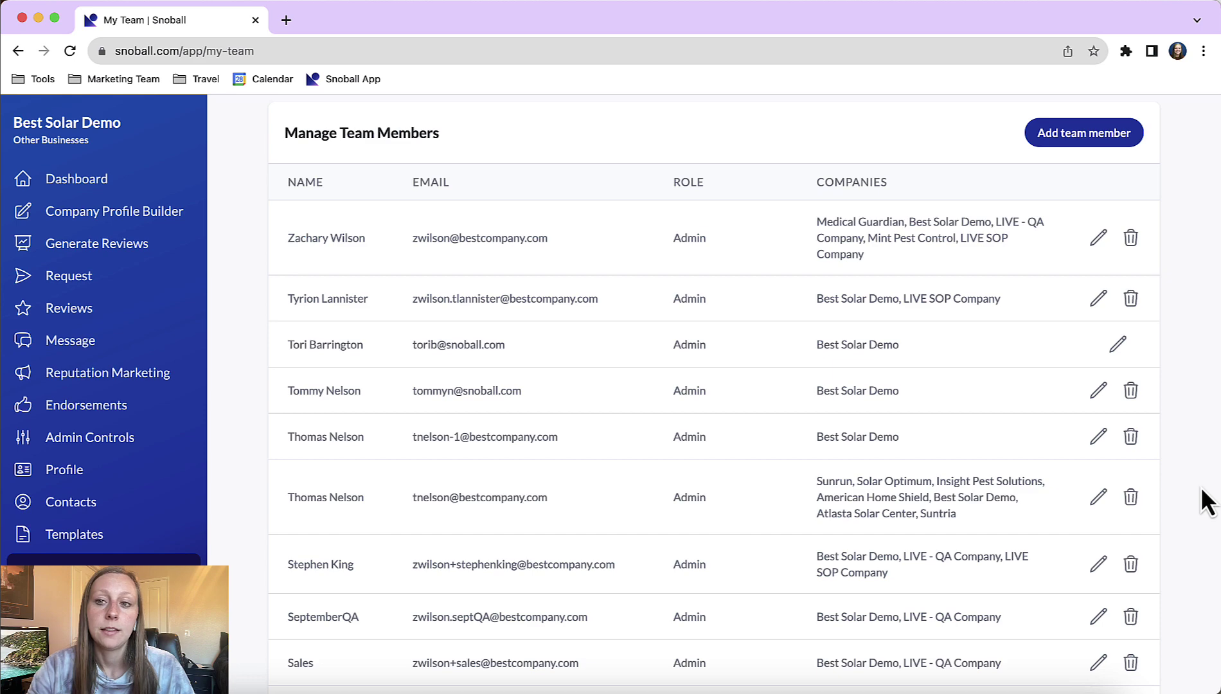
pyautogui.scroll(-2, 1202, 491)
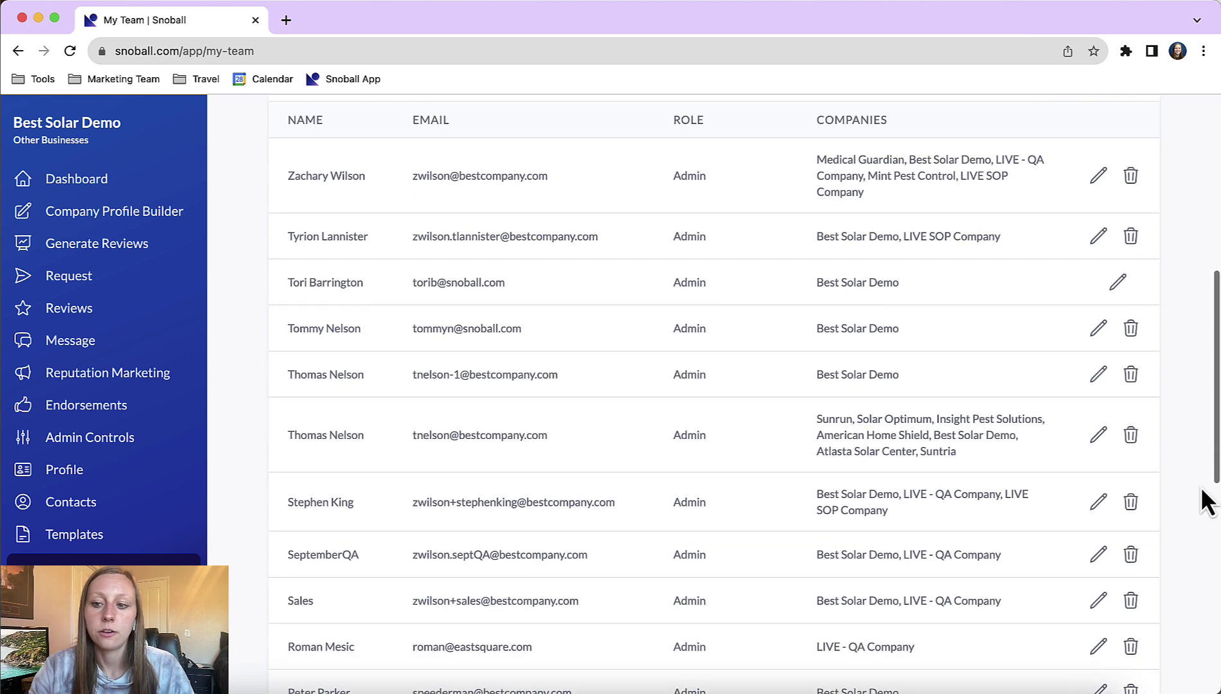
pyautogui.scroll(-3, 1202, 491)
pyautogui.scroll(-1, 1204, 500)
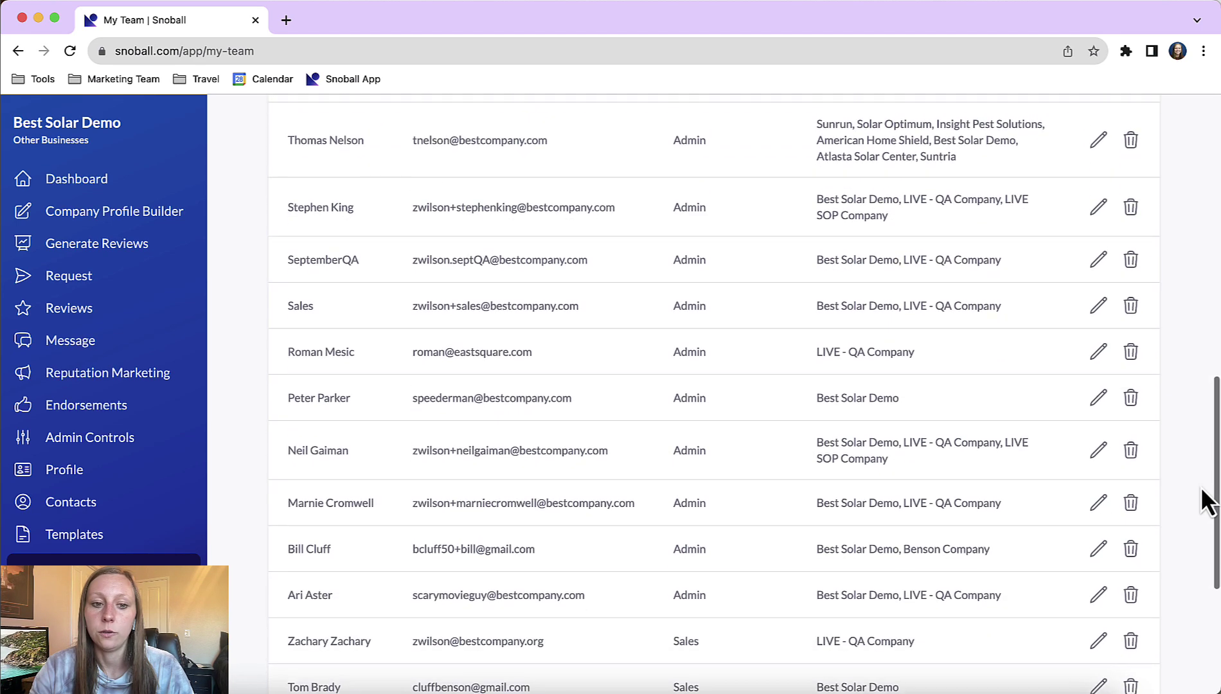
pyautogui.scroll(-1, 1204, 501)
pyautogui.scroll(-2, 1203, 500)
pyautogui.scroll(-1, 1205, 502)
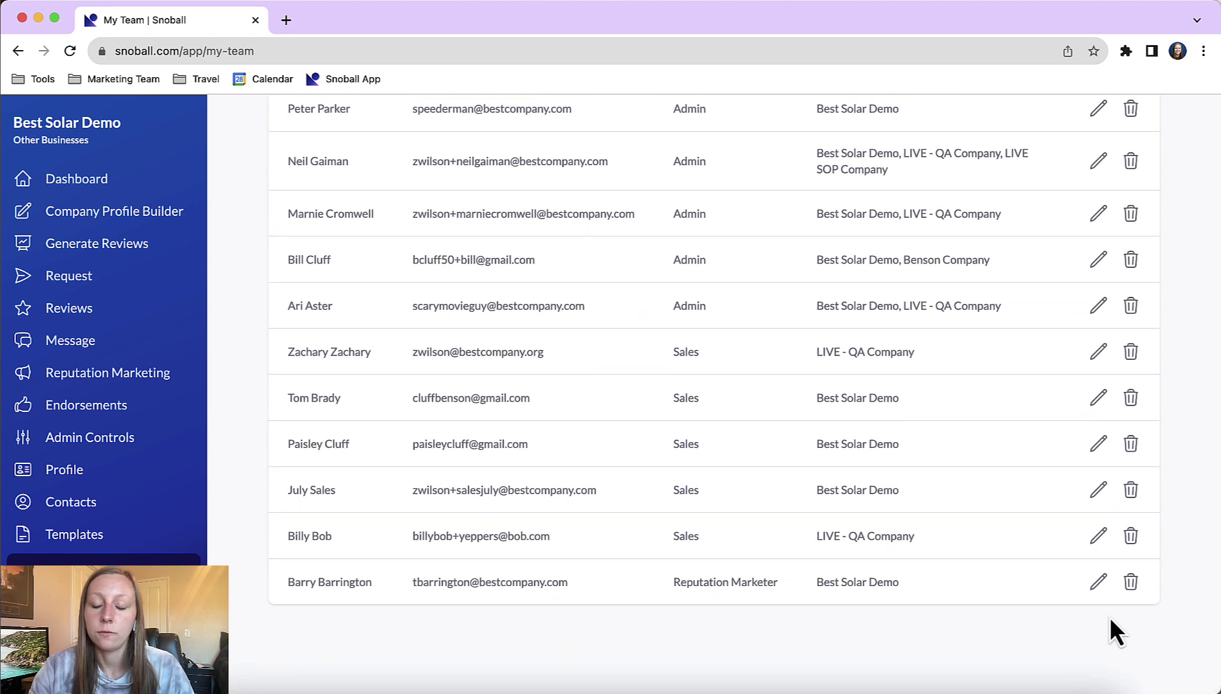
pyautogui.click(1100, 584)
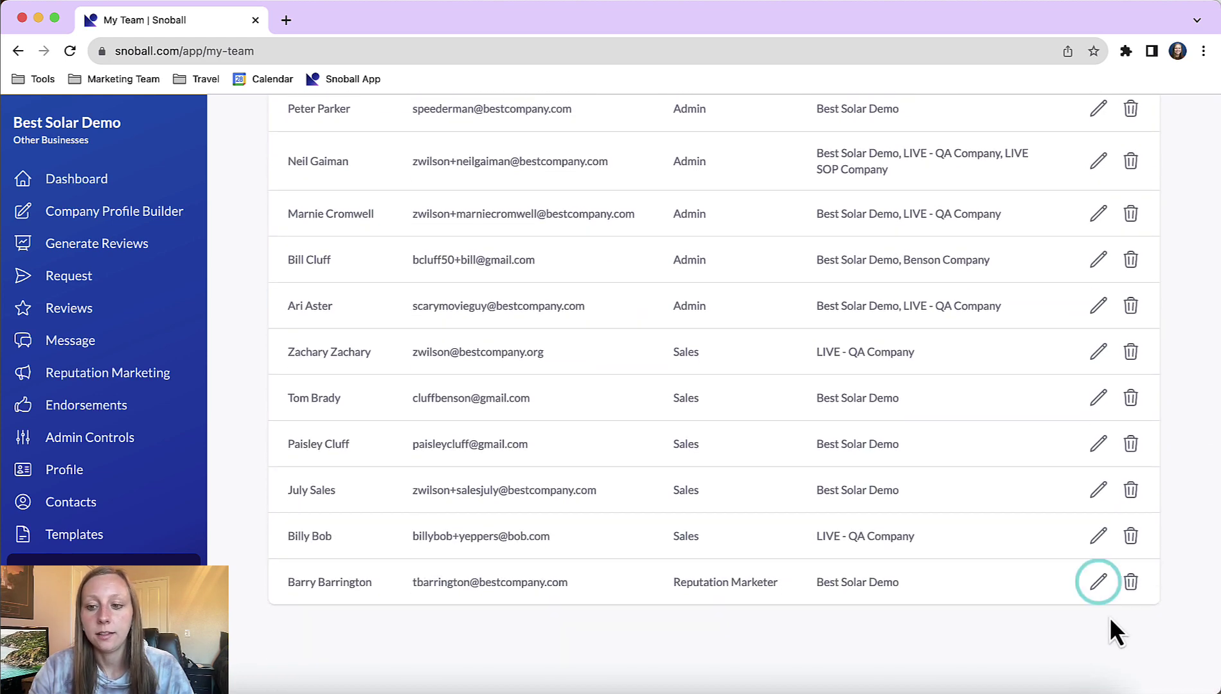
pyautogui.click(1099, 584)
pyautogui.scroll(-2, 1099, 584)
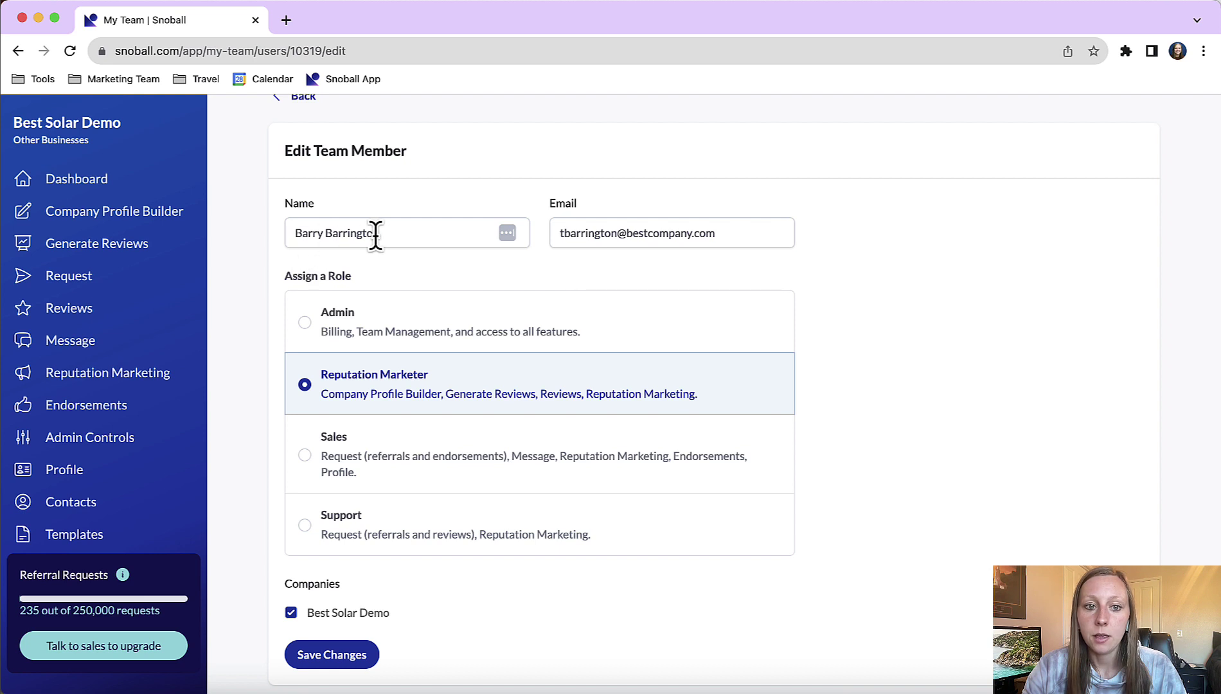
pyautogui.scroll(-2, 384, 572)
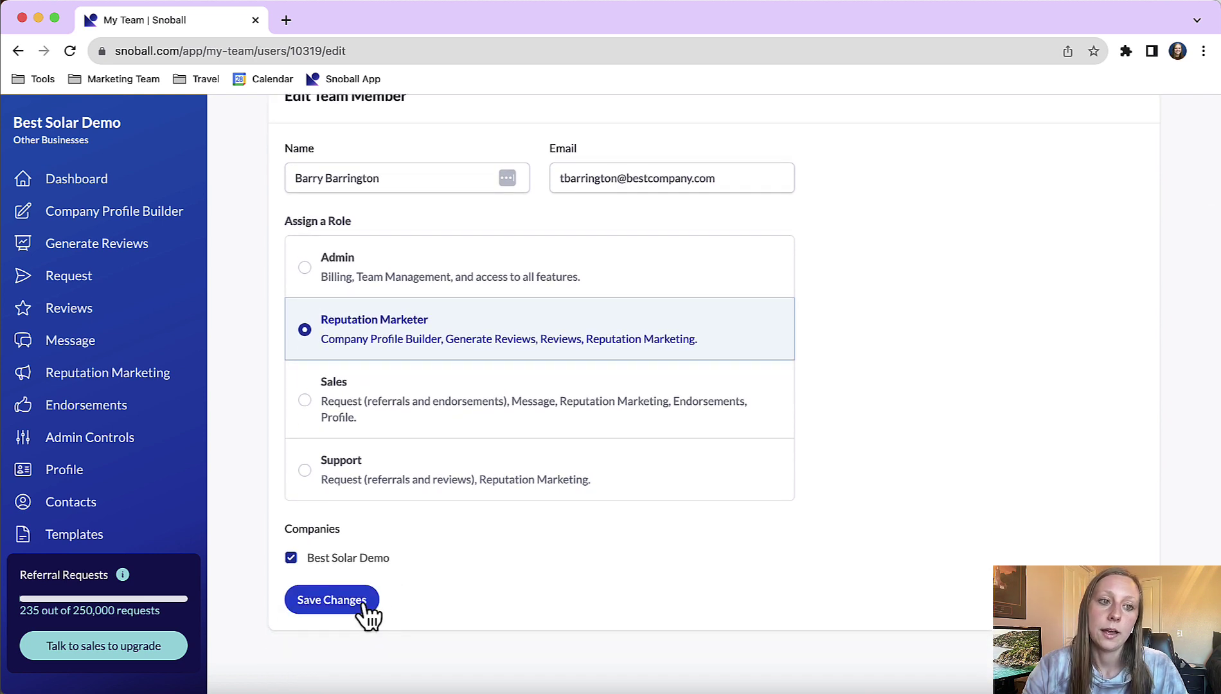
pyautogui.click(365, 607)
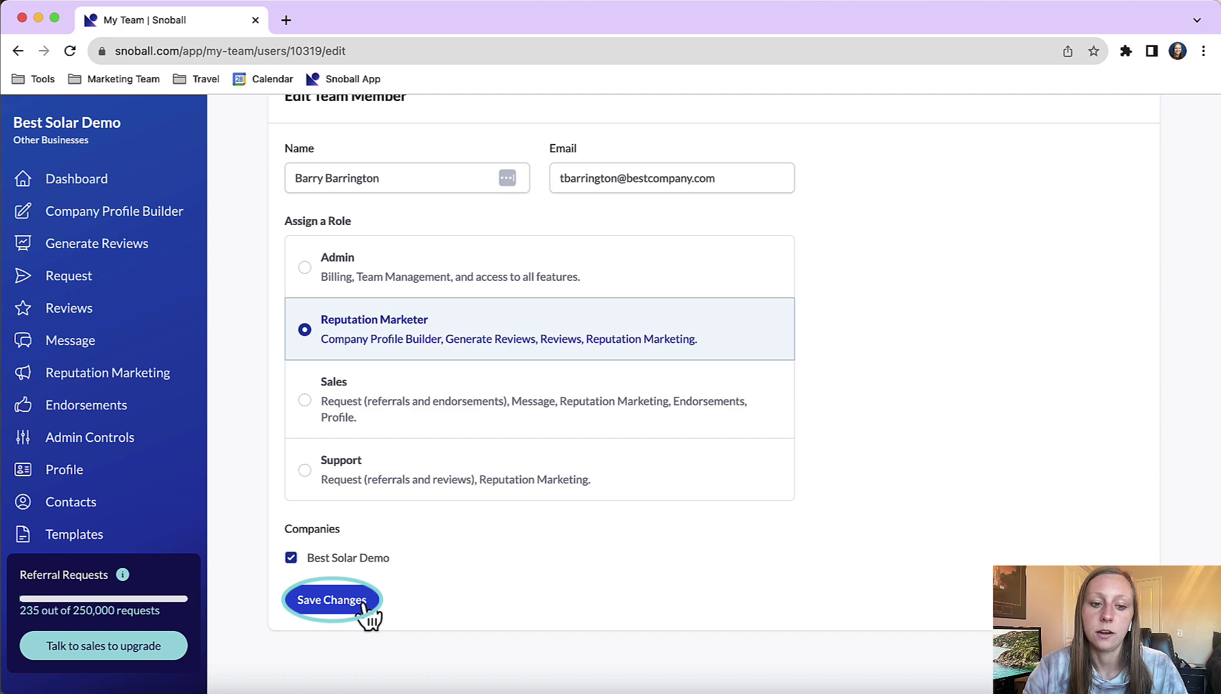
pyautogui.click(366, 608)
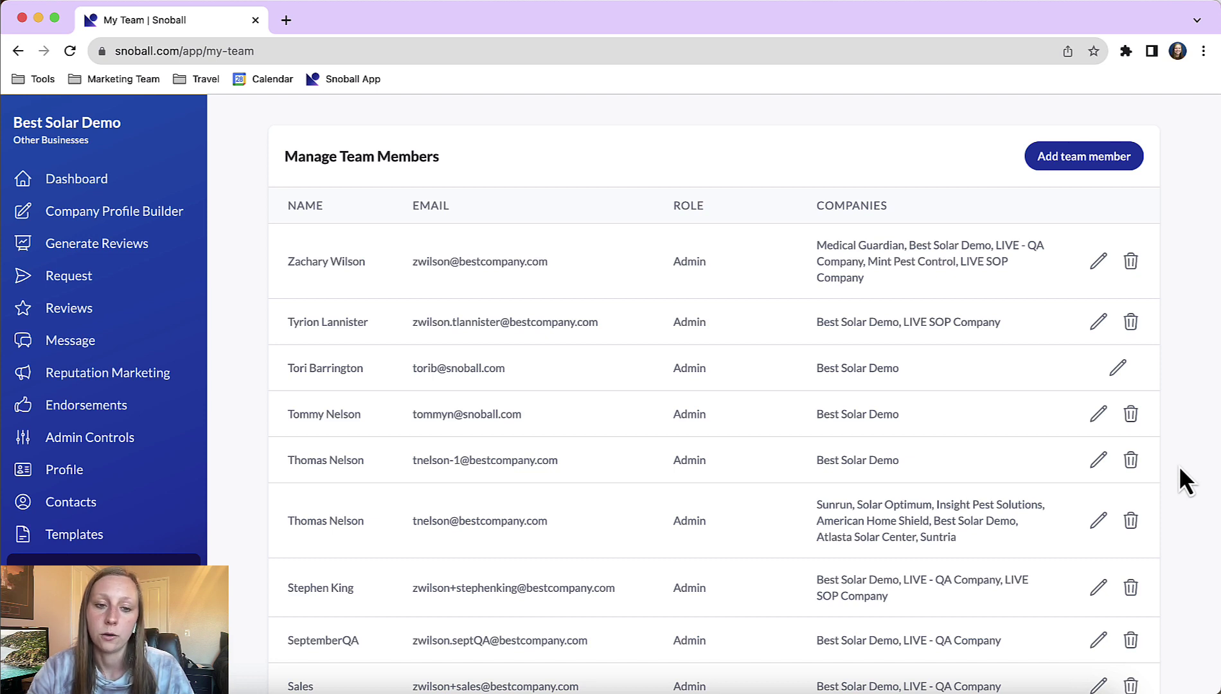
pyautogui.scroll(-1, 1179, 468)
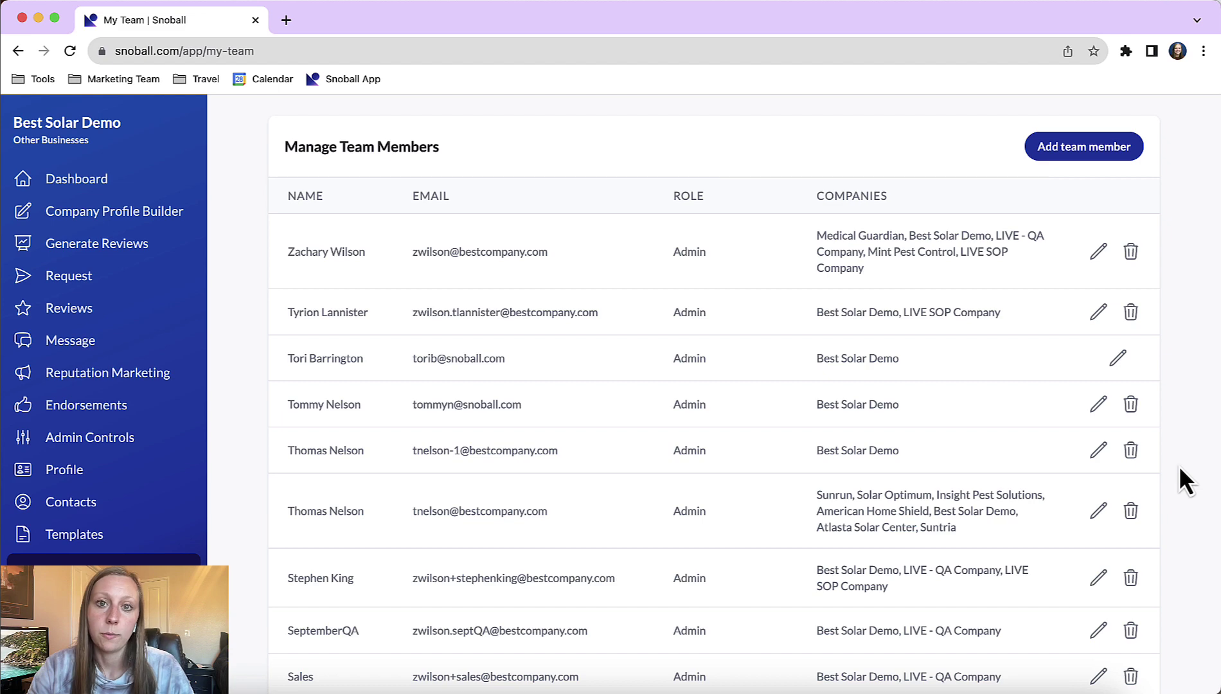
pyautogui.scroll(-1, 1181, 468)
pyautogui.scroll(-1, 1180, 467)
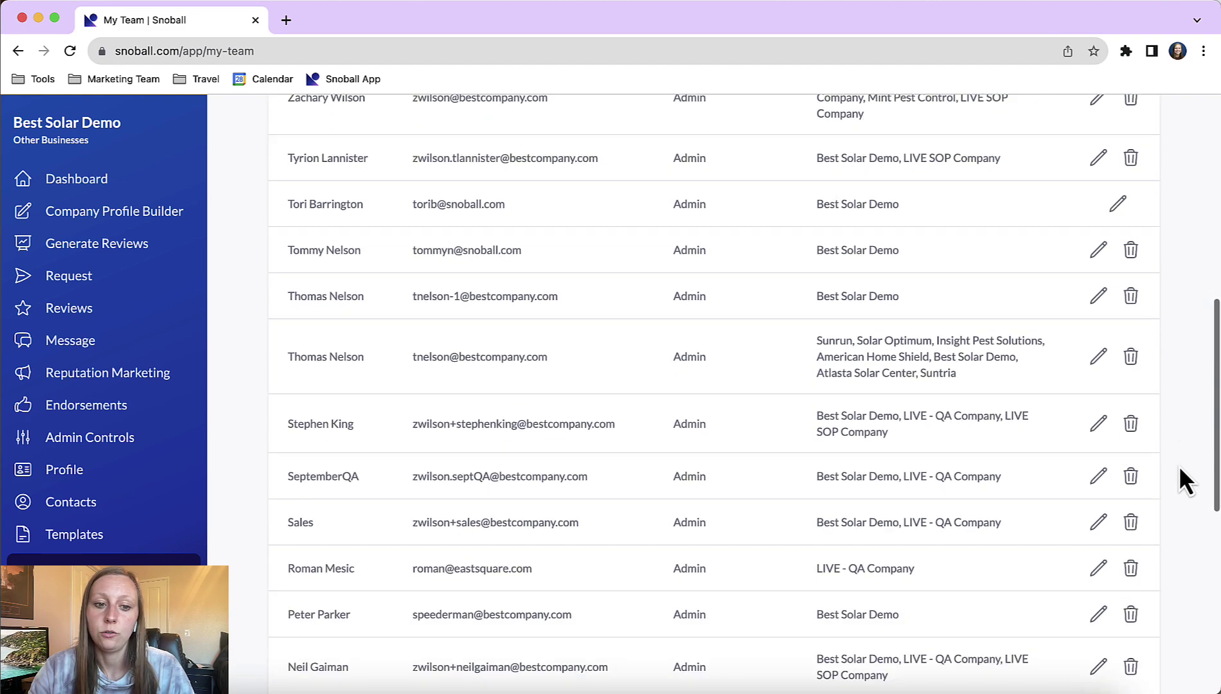
pyautogui.scroll(-2, 1180, 468)
pyautogui.scroll(-1, 1180, 467)
pyautogui.scroll(-3, 1180, 468)
pyautogui.scroll(-2, 1181, 468)
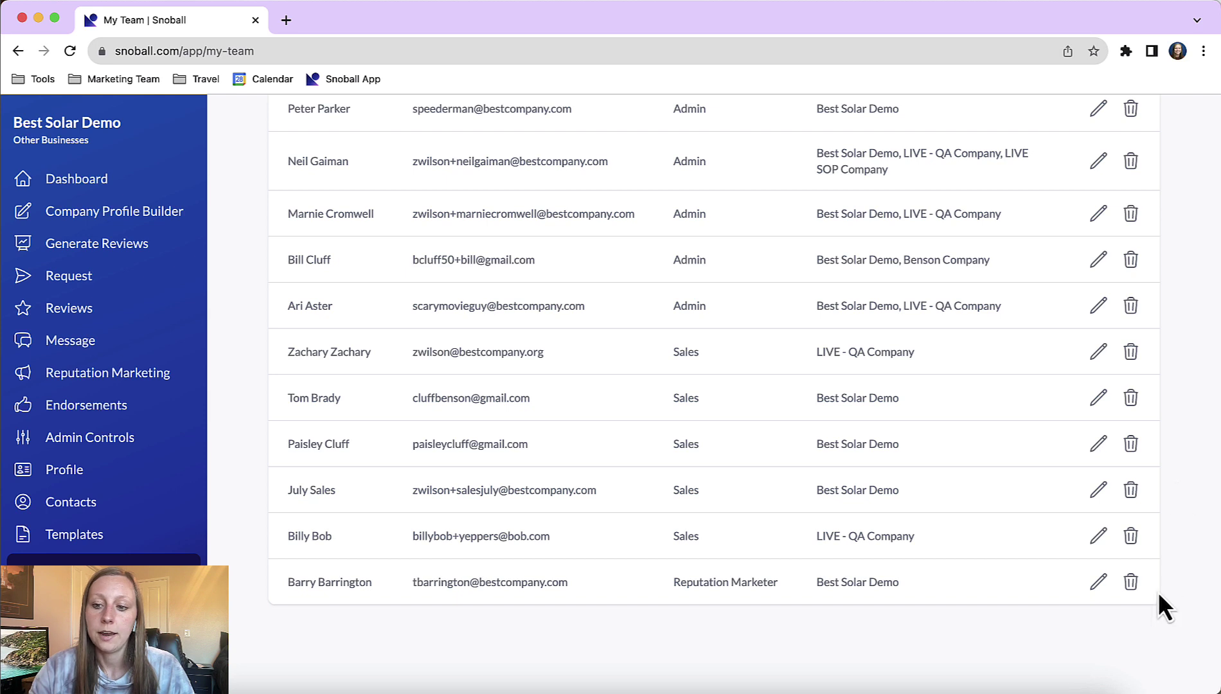
pyautogui.click(1132, 584)
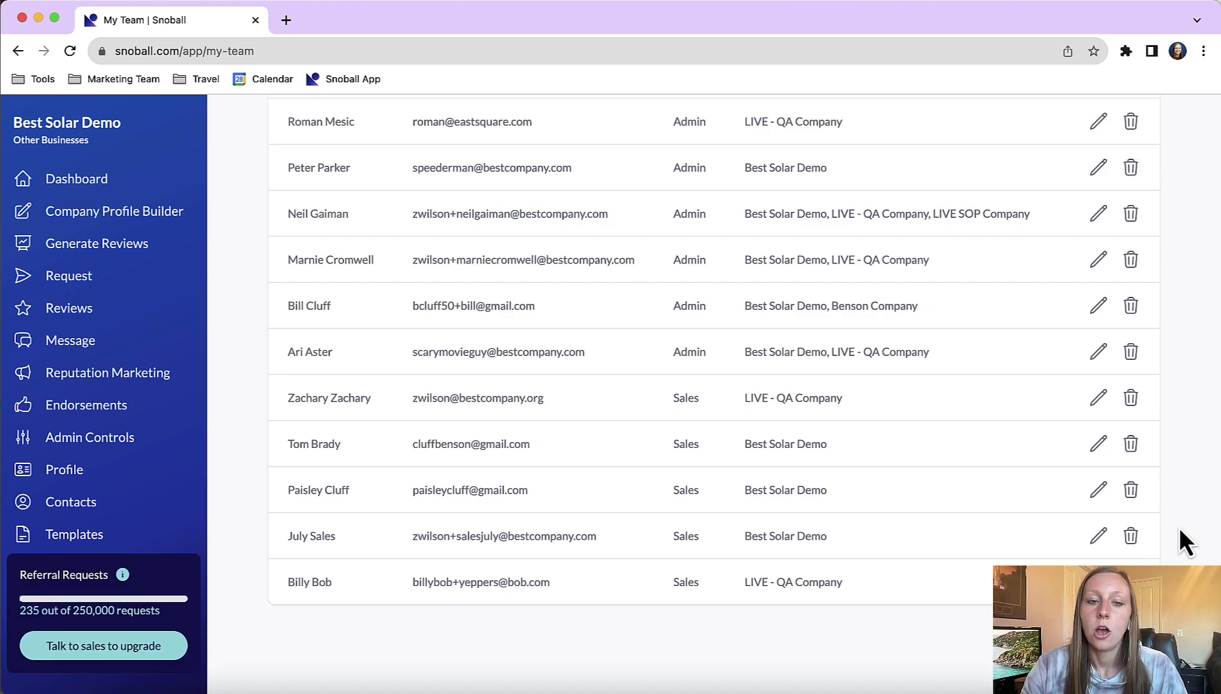
pyautogui.scroll(3, 1180, 530)
pyautogui.scroll(5, 1180, 530)
pyautogui.scroll(2, 1181, 530)
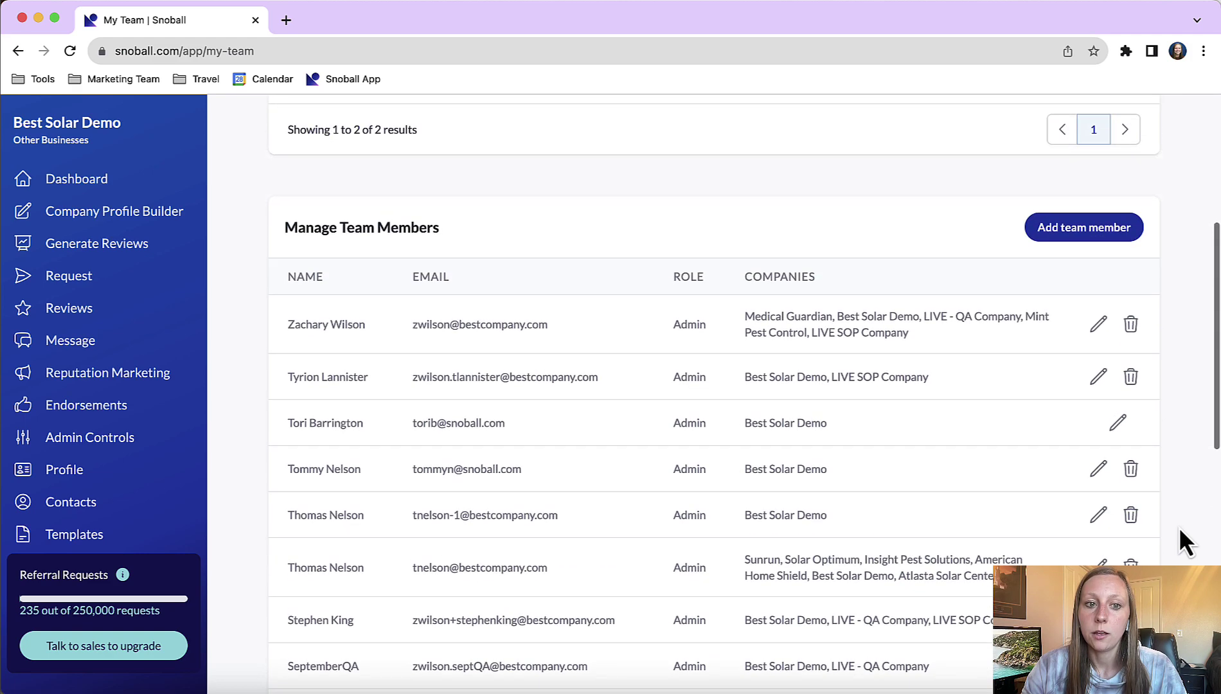